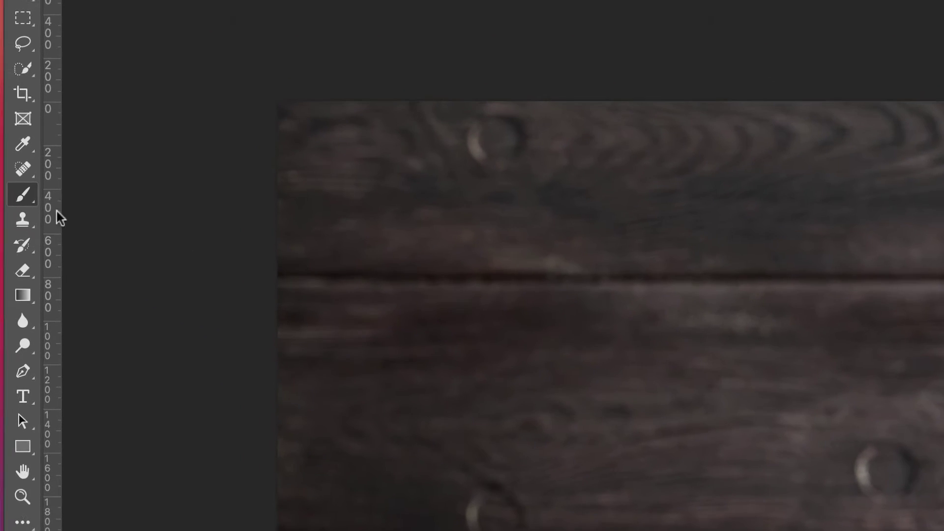
- Choose the Clone Stamp with a Soft Round brush at 43 px and about 41-46% hardness
{"action": "left_click", "coordinate": [26, 229]}
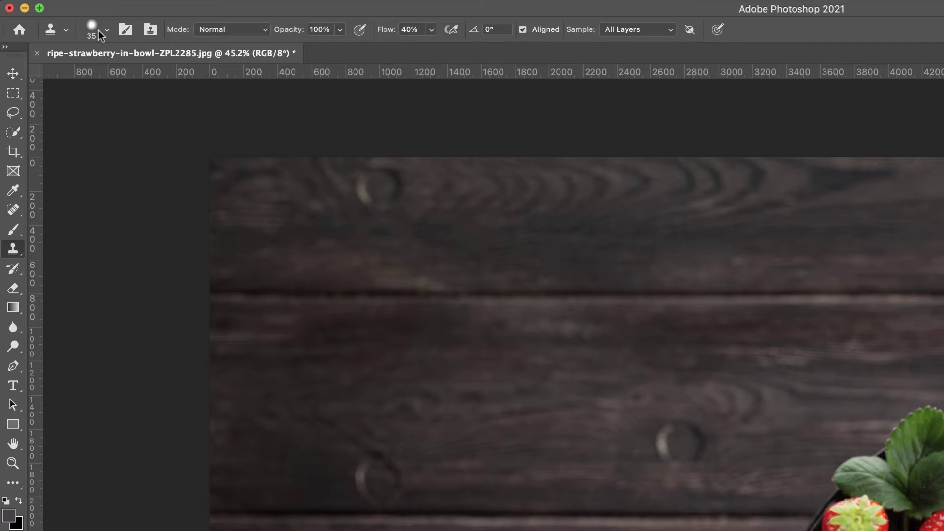
{"action": "left_click", "coordinate": [107, 31]}
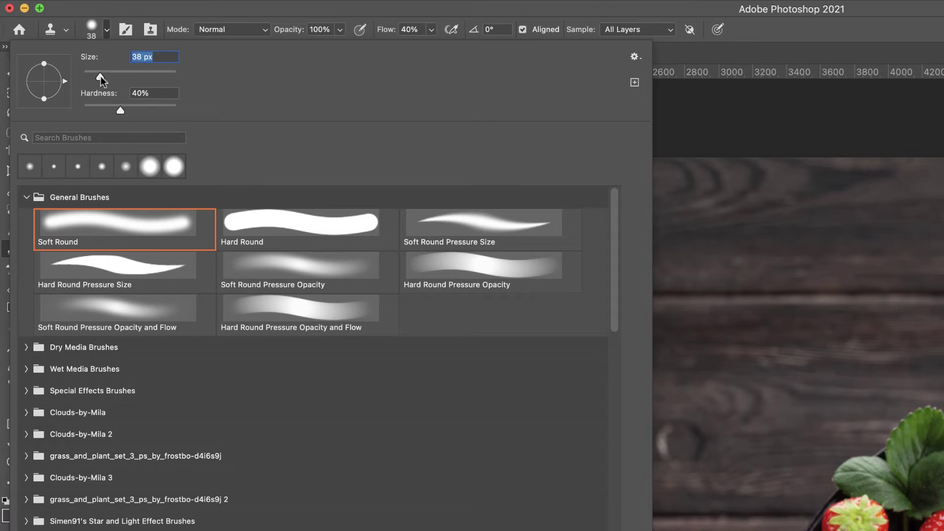
{"action": "mouse_move", "coordinate": [100, 76]}
{"action": "left_mouse_down"}
{"action": "mouse_move", "coordinate": [127, 76]}
{"action": "mouse_move", "coordinate": [102, 74]}
{"action": "left_mouse_up"}
{"action": "mouse_move", "coordinate": [122, 107]}
{"action": "left_mouse_down"}
{"action": "mouse_move", "coordinate": [142, 108]}
{"action": "mouse_move", "coordinate": [125, 108]}
{"action": "left_mouse_up"}
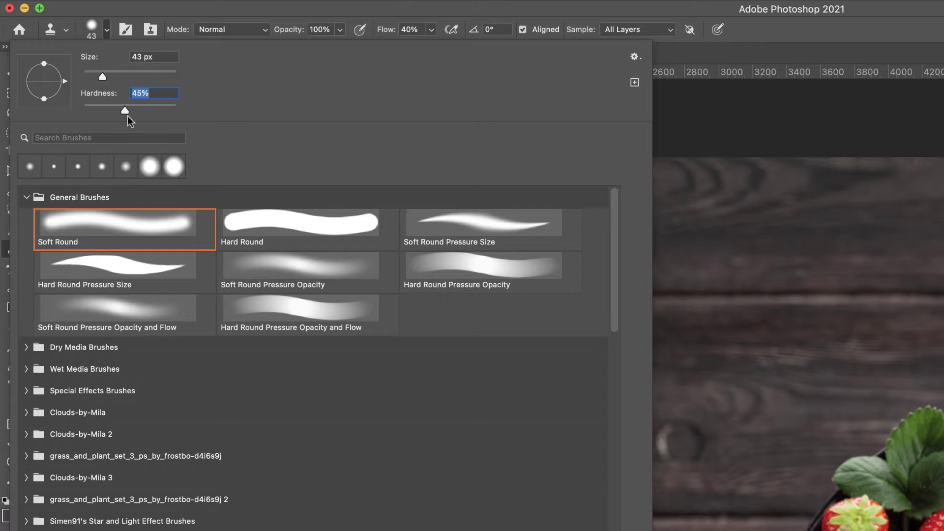
{"action": "mouse_move", "coordinate": [124, 108]}
{"action": "left_mouse_down"}
{"action": "mouse_move", "coordinate": [143, 110]}
{"action": "mouse_move", "coordinate": [126, 110]}
{"action": "left_mouse_up"}
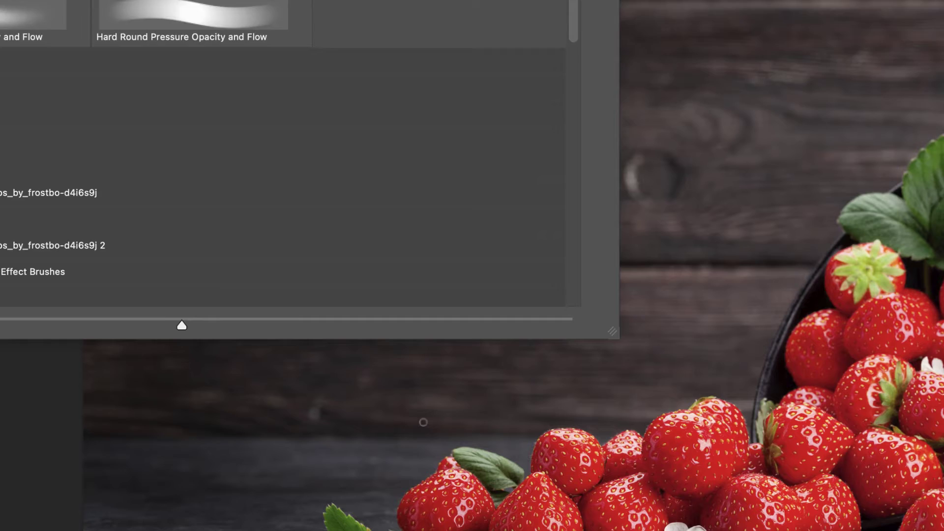
- Resize the Clone Stamp brush on the canvas to a 648 px diameter, slightly softer
{"action": "left_click", "coordinate": [389, 319], "text": "ctrl+alt"}
{"action": "mouse_move", "coordinate": [389, 318]}
{"action": "left_mouse_down"}
{"action": "mouse_move", "coordinate": [664, 321]}
{"action": "mouse_move", "coordinate": [393, 304]}
{"action": "mouse_move", "coordinate": [521, 309]}
{"action": "mouse_move", "coordinate": [522, 217]}
{"action": "left_mouse_up"}
{"action": "mouse_move", "coordinate": [525, 130]}
{"action": "left_mouse_down"}
{"action": "mouse_move", "coordinate": [527, 108]}
{"action": "mouse_move", "coordinate": [509, 437]}
{"action": "left_mouse_up"}
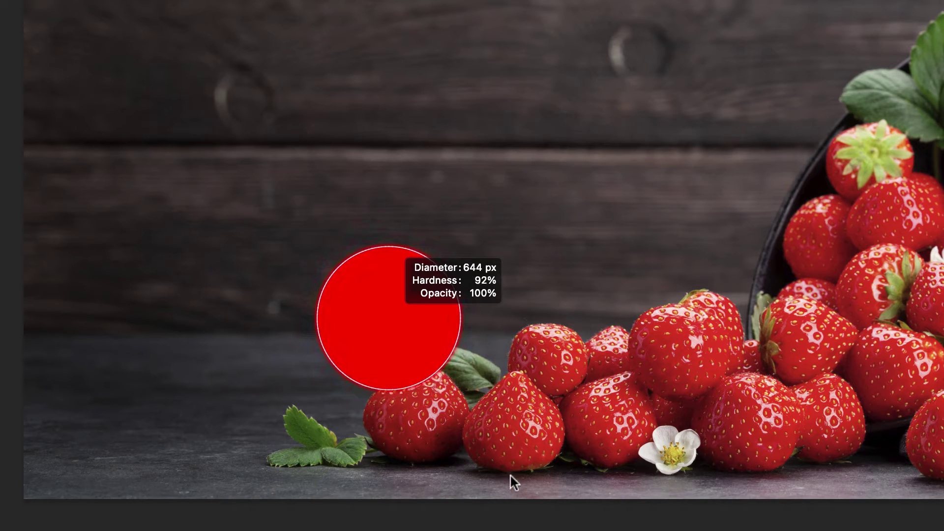
{"action": "mouse_move", "coordinate": [510, 476]}
{"action": "left_mouse_down"}
{"action": "mouse_move", "coordinate": [518, 376]}
{"action": "mouse_move", "coordinate": [493, 335]}
{"action": "left_mouse_up"}
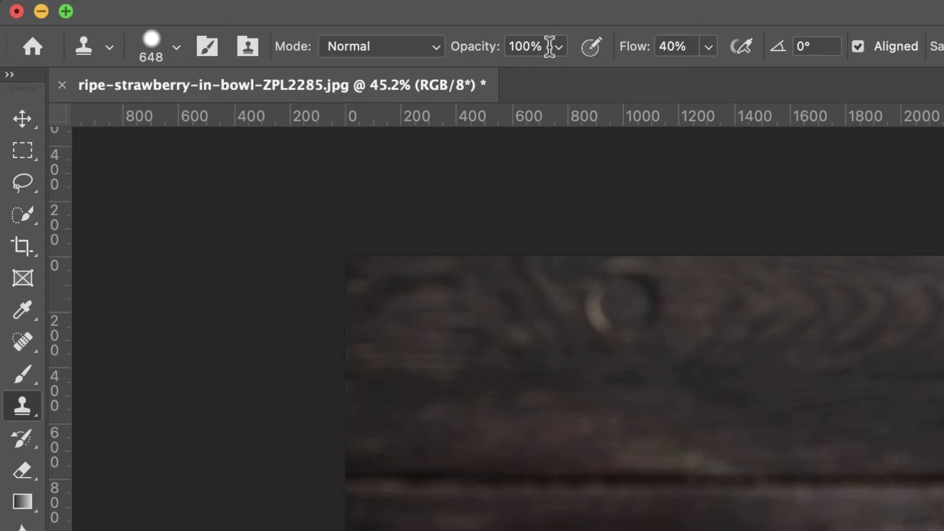
- Raise the Clone Stamp flow to 100%
{"action": "left_click", "coordinate": [680, 46]}
{"action": "type", "text": "100"}
{"action": "key", "text": "Return"}
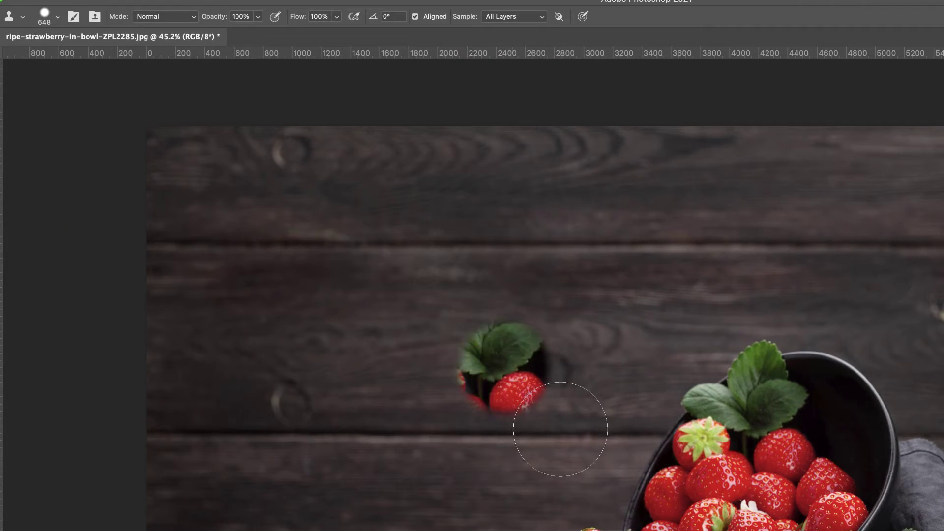
- Shrink the brush to 216 px, sample the strawberries as source, then test and undo a dab
{"action": "left_click_drag", "start_coordinate": [644, 487], "coordinate": [585, 492]}
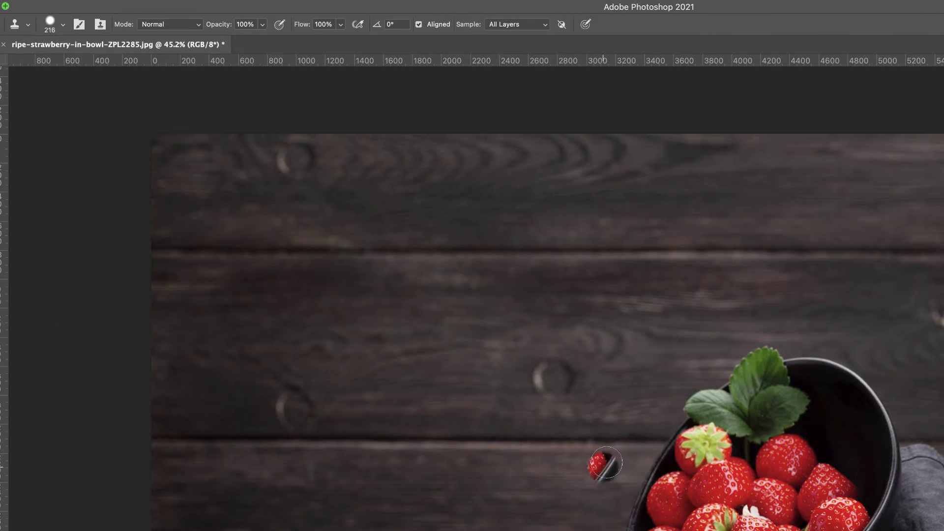
{"action": "left_click", "coordinate": [701, 450], "text": "alt"}
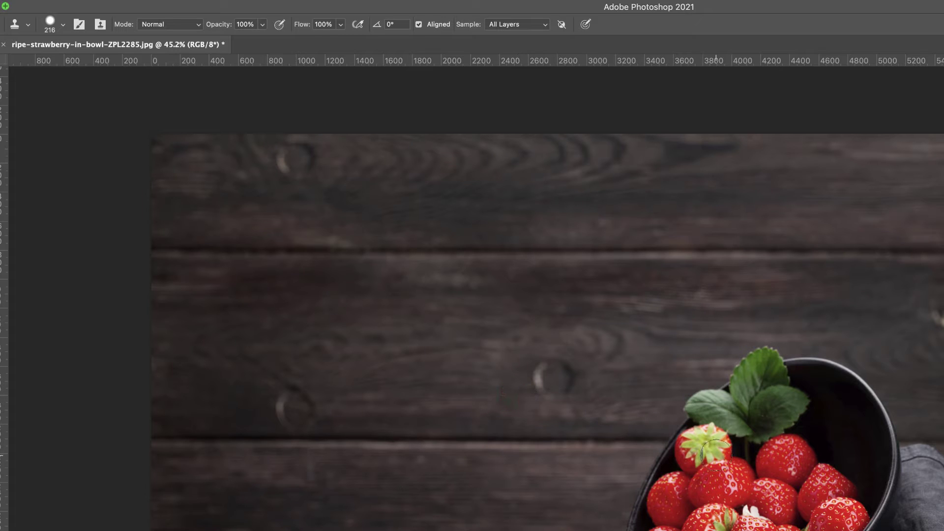
{"action": "left_click", "coordinate": [705, 449], "text": "alt"}
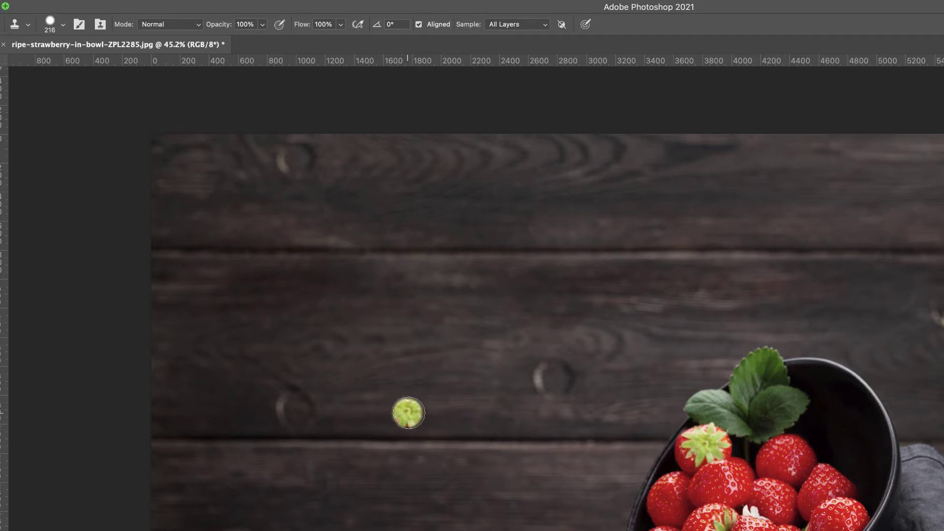
{"action": "left_click", "coordinate": [399, 376]}
{"action": "key", "text": "ctrl+z"}
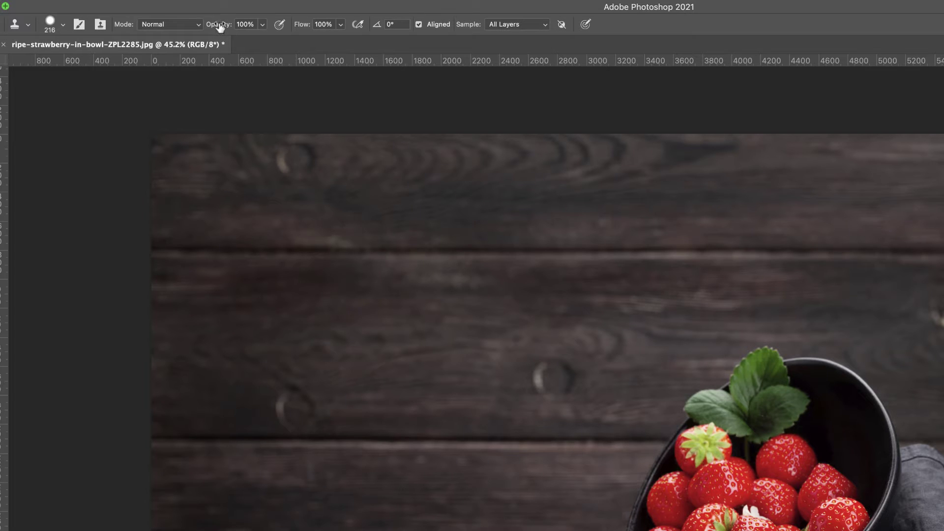
{"action": "left_click_drag", "start_coordinate": [220, 27], "coordinate": [204, 25]}
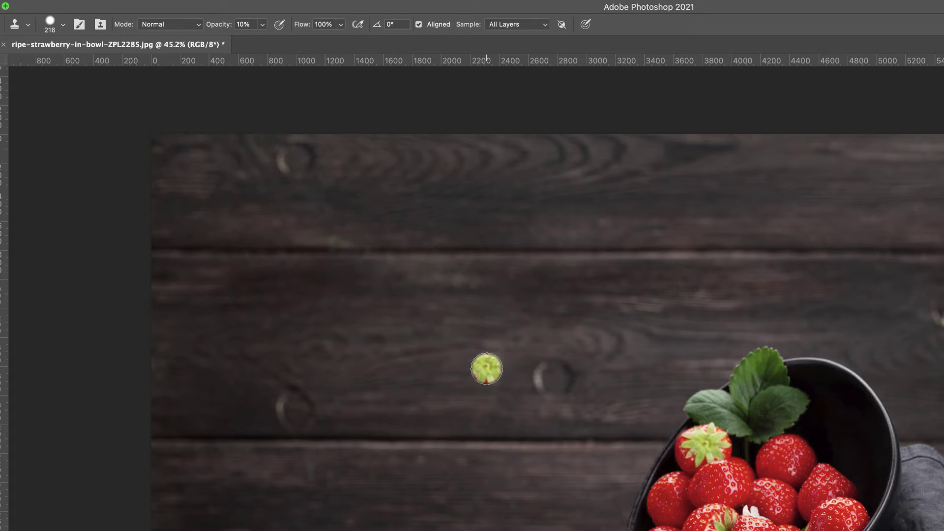
{"action": "mouse_move", "coordinate": [486, 371]}
{"action": "left_mouse_down"}
{"action": "mouse_move", "coordinate": [469, 399]}
{"action": "mouse_move", "coordinate": [494, 407]}
{"action": "mouse_move", "coordinate": [509, 392]}
{"action": "mouse_move", "coordinate": [509, 367]}
{"action": "mouse_move", "coordinate": [494, 353]}
{"action": "mouse_move", "coordinate": [468, 359]}
{"action": "mouse_move", "coordinate": [458, 384]}
{"action": "mouse_move", "coordinate": [487, 410]}
{"action": "mouse_move", "coordinate": [508, 402]}
{"action": "mouse_move", "coordinate": [519, 380]}
{"action": "mouse_move", "coordinate": [502, 355]}
{"action": "mouse_move", "coordinate": [476, 356]}
{"action": "mouse_move", "coordinate": [462, 380]}
{"action": "mouse_move", "coordinate": [482, 403]}
{"action": "mouse_move", "coordinate": [501, 396]}
{"action": "mouse_move", "coordinate": [511, 375]}
{"action": "mouse_move", "coordinate": [500, 360]}
{"action": "mouse_move", "coordinate": [483, 364]}
{"action": "mouse_move", "coordinate": [474, 383]}
{"action": "mouse_move", "coordinate": [497, 400]}
{"action": "left_mouse_up"}
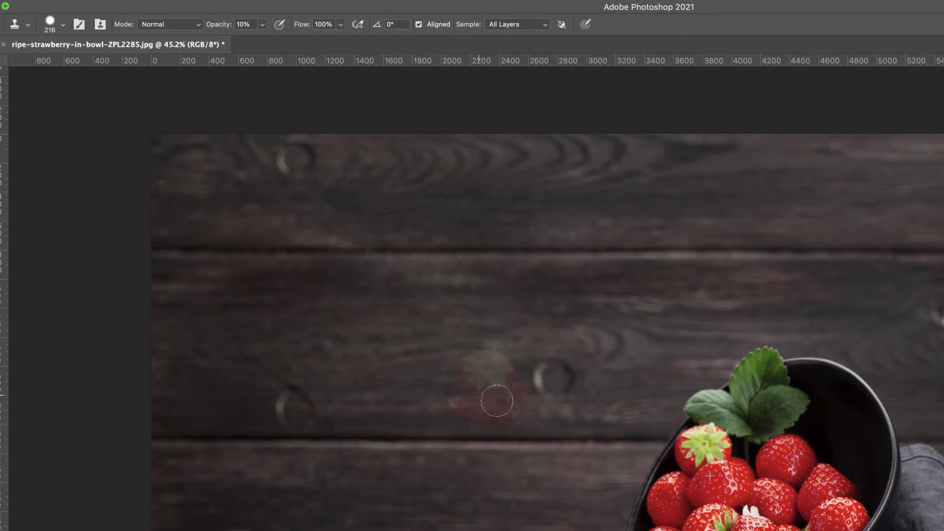
{"action": "mouse_move", "coordinate": [497, 358]}
{"action": "left_mouse_down"}
{"action": "mouse_move", "coordinate": [475, 366]}
{"action": "mouse_move", "coordinate": [489, 396]}
{"action": "left_mouse_up"}
{"action": "mouse_move", "coordinate": [483, 354]}
{"action": "left_mouse_down"}
{"action": "mouse_move", "coordinate": [487, 402]}
{"action": "mouse_move", "coordinate": [493, 350]}
{"action": "mouse_move", "coordinate": [476, 404]}
{"action": "mouse_move", "coordinate": [504, 355]}
{"action": "mouse_move", "coordinate": [493, 405]}
{"action": "mouse_move", "coordinate": [472, 378]}
{"action": "mouse_move", "coordinate": [509, 376]}
{"action": "mouse_move", "coordinate": [476, 393]}
{"action": "mouse_move", "coordinate": [503, 360]}
{"action": "mouse_move", "coordinate": [481, 404]}
{"action": "mouse_move", "coordinate": [510, 370]}
{"action": "mouse_move", "coordinate": [459, 386]}
{"action": "mouse_move", "coordinate": [509, 398]}
{"action": "mouse_move", "coordinate": [479, 358]}
{"action": "mouse_move", "coordinate": [477, 404]}
{"action": "mouse_move", "coordinate": [505, 372]}
{"action": "mouse_move", "coordinate": [478, 393]}
{"action": "left_mouse_up"}
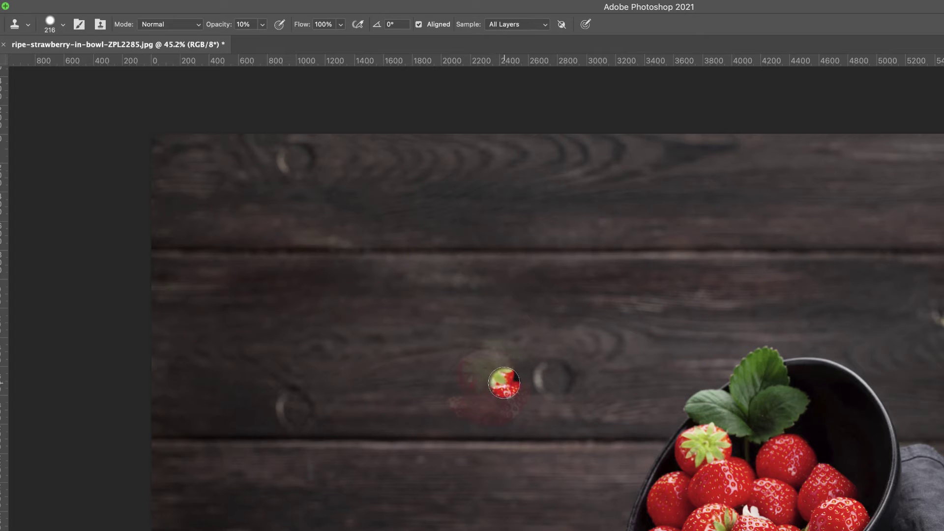
{"action": "mouse_move", "coordinate": [513, 380]}
{"action": "left_mouse_down"}
{"action": "mouse_move", "coordinate": [469, 372]}
{"action": "mouse_move", "coordinate": [509, 397]}
{"action": "mouse_move", "coordinate": [474, 360]}
{"action": "mouse_move", "coordinate": [503, 407]}
{"action": "mouse_move", "coordinate": [486, 357]}
{"action": "mouse_move", "coordinate": [487, 407]}
{"action": "mouse_move", "coordinate": [496, 359]}
{"action": "mouse_move", "coordinate": [466, 395]}
{"action": "mouse_move", "coordinate": [513, 379]}
{"action": "mouse_move", "coordinate": [468, 366]}
{"action": "mouse_move", "coordinate": [497, 401]}
{"action": "mouse_move", "coordinate": [508, 382]}
{"action": "mouse_move", "coordinate": [497, 364]}
{"action": "mouse_move", "coordinate": [467, 385]}
{"action": "mouse_move", "coordinate": [518, 387]}
{"action": "mouse_move", "coordinate": [479, 353]}
{"action": "mouse_move", "coordinate": [492, 406]}
{"action": "mouse_move", "coordinate": [503, 359]}
{"action": "mouse_move", "coordinate": [465, 390]}
{"action": "mouse_move", "coordinate": [515, 381]}
{"action": "mouse_move", "coordinate": [474, 360]}
{"action": "mouse_move", "coordinate": [487, 406]}
{"action": "mouse_move", "coordinate": [503, 365]}
{"action": "mouse_move", "coordinate": [465, 369]}
{"action": "mouse_move", "coordinate": [503, 422]}
{"action": "left_mouse_up"}
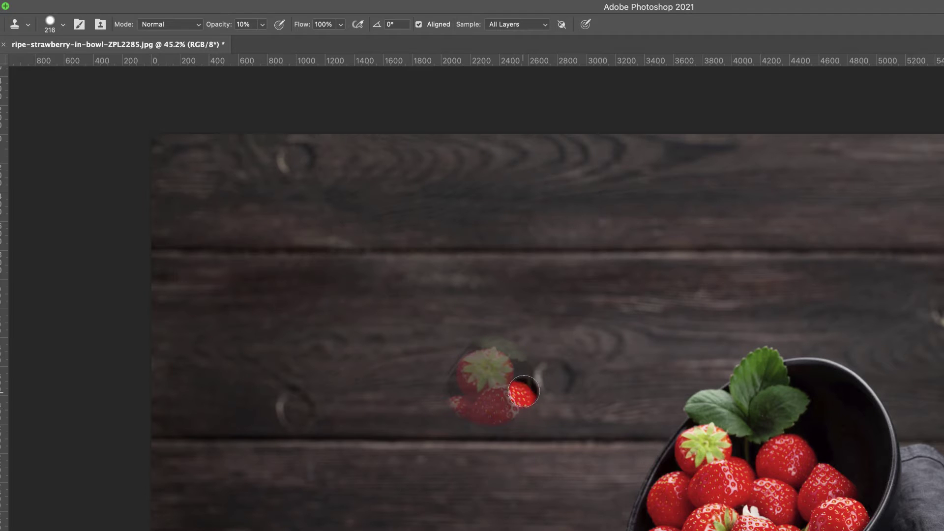
{"action": "key", "text": "super+z"}
{"action": "key", "text": "super+z"}
{"action": "key", "text": "super+z"}
{"action": "key", "text": "super+z"}
{"action": "key", "text": "super+z"}
{"action": "key", "text": "super+z"}
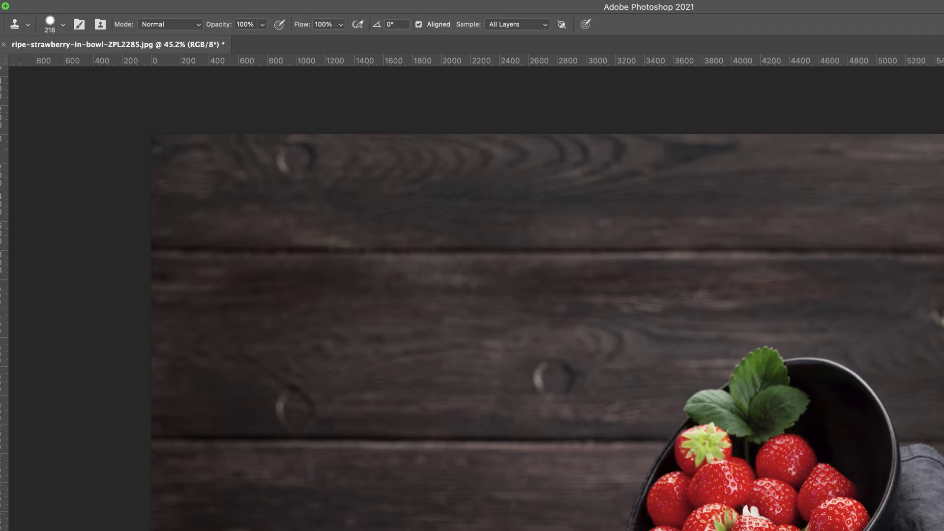
- Set flow to 10% and clone a strawberry and leaf onto the wood over several strokes
{"action": "left_click", "coordinate": [340, 24]}
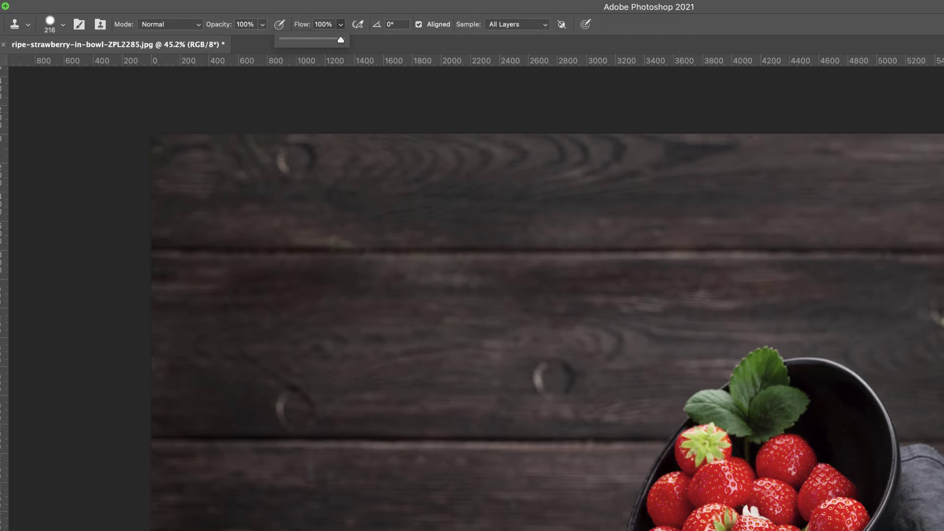
{"action": "left_click", "coordinate": [340, 24]}
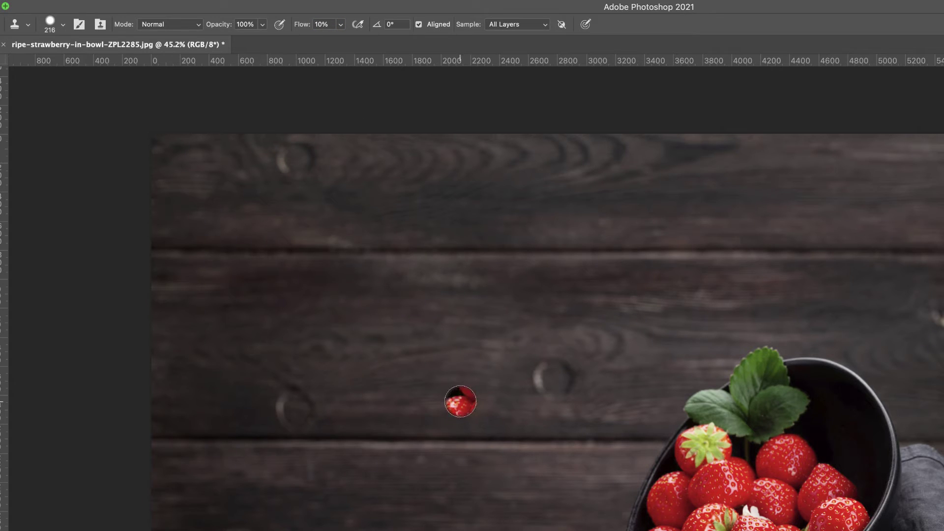
{"action": "mouse_move", "coordinate": [461, 401]}
{"action": "left_mouse_down"}
{"action": "mouse_move", "coordinate": [552, 343]}
{"action": "mouse_move", "coordinate": [595, 331]}
{"action": "mouse_move", "coordinate": [469, 393]}
{"action": "mouse_move", "coordinate": [546, 357]}
{"action": "left_mouse_up"}
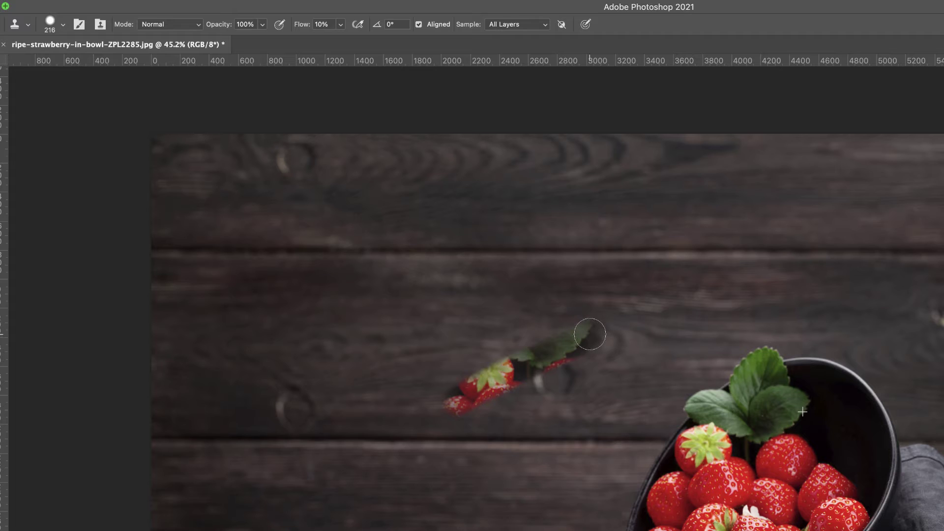
{"action": "left_click_drag", "start_coordinate": [590, 334], "coordinate": [463, 388]}
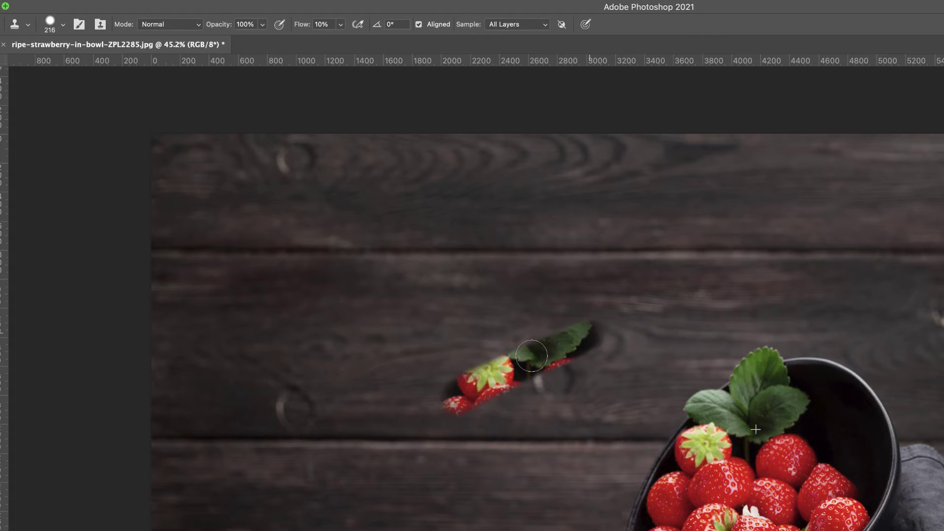
{"action": "left_click_drag", "start_coordinate": [532, 356], "coordinate": [458, 391]}
{"action": "mouse_move", "coordinate": [592, 335]}
{"action": "left_mouse_down"}
{"action": "mouse_move", "coordinate": [532, 391]}
{"action": "mouse_move", "coordinate": [487, 386]}
{"action": "left_mouse_up"}
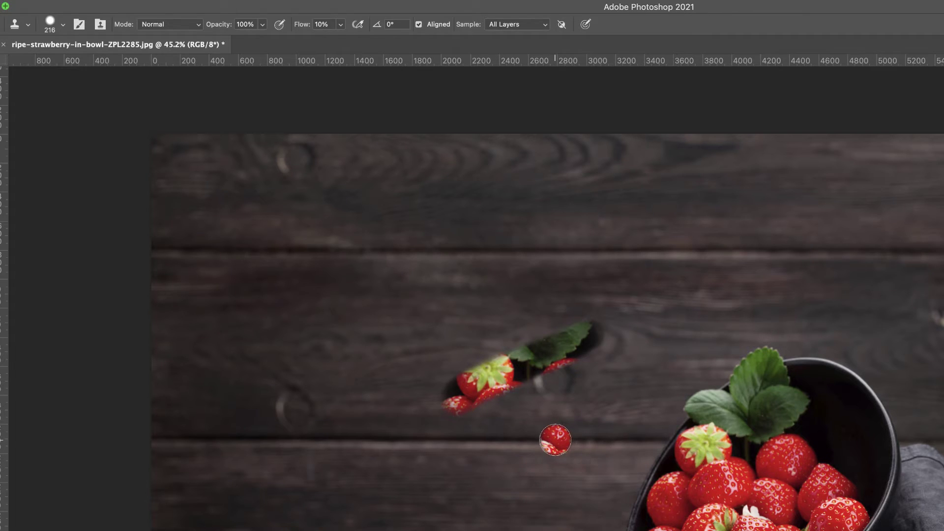
- Undo the cloned strawberry strokes and add an empty Layer 1 above Background
{"action": "key", "text": "super+z"}
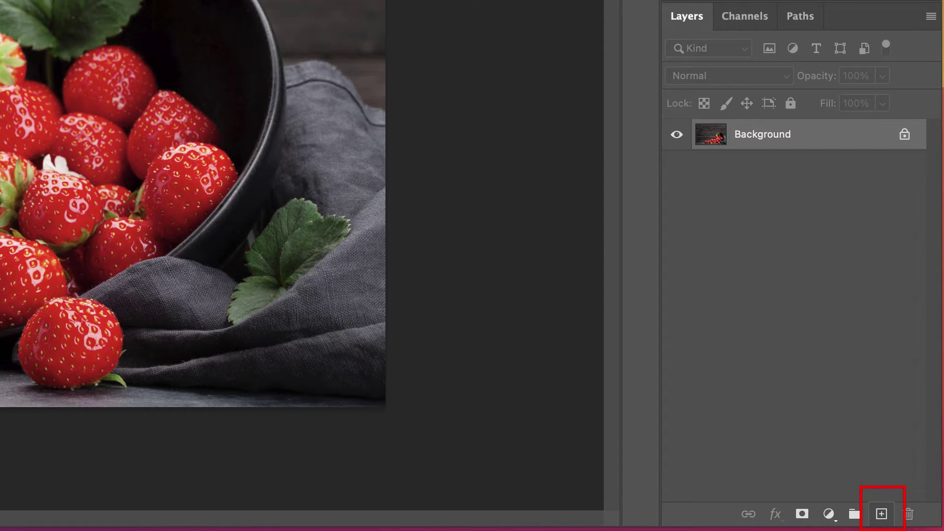
{"action": "left_click", "coordinate": [882, 514]}
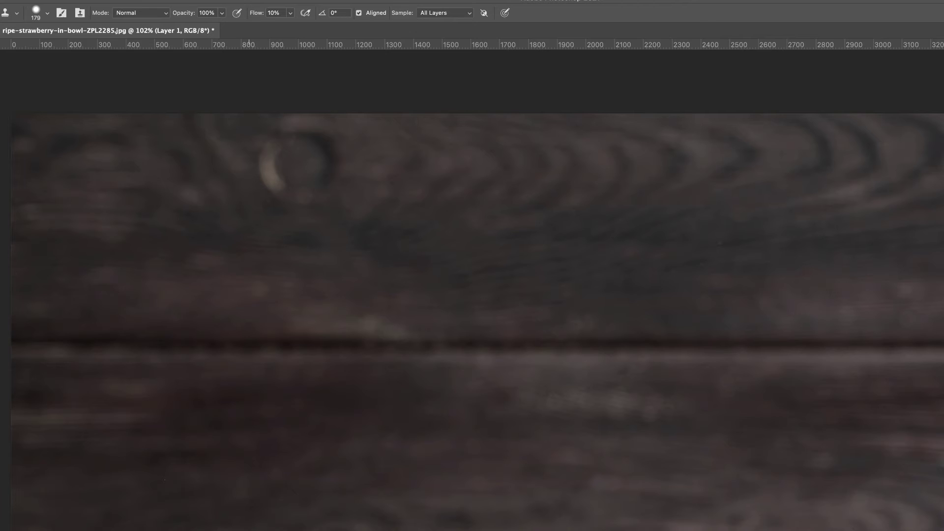
- Clone clean dark wood over the left knot's bright crescent and edges and the upper backdrop
{"action": "left_click", "coordinate": [254, 226], "text": "alt"}
{"action": "mouse_move", "coordinate": [284, 191]}
{"action": "left_mouse_down"}
{"action": "mouse_move", "coordinate": [271, 170]}
{"action": "mouse_move", "coordinate": [293, 190]}
{"action": "mouse_move", "coordinate": [272, 165]}
{"action": "mouse_move", "coordinate": [278, 183]}
{"action": "mouse_move", "coordinate": [307, 190]}
{"action": "mouse_move", "coordinate": [278, 177]}
{"action": "mouse_move", "coordinate": [289, 195]}
{"action": "mouse_move", "coordinate": [267, 188]}
{"action": "mouse_move", "coordinate": [263, 146]}
{"action": "left_mouse_up"}
{"action": "left_click", "coordinate": [197, 175], "text": "alt"}
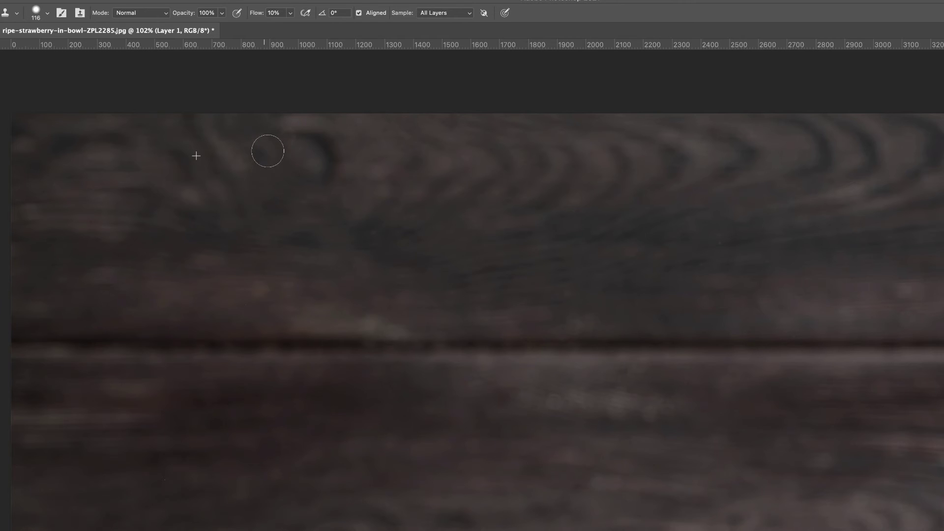
{"action": "left_click", "coordinate": [375, 159], "text": "alt"}
{"action": "left_click_drag", "start_coordinate": [332, 168], "coordinate": [326, 162]}
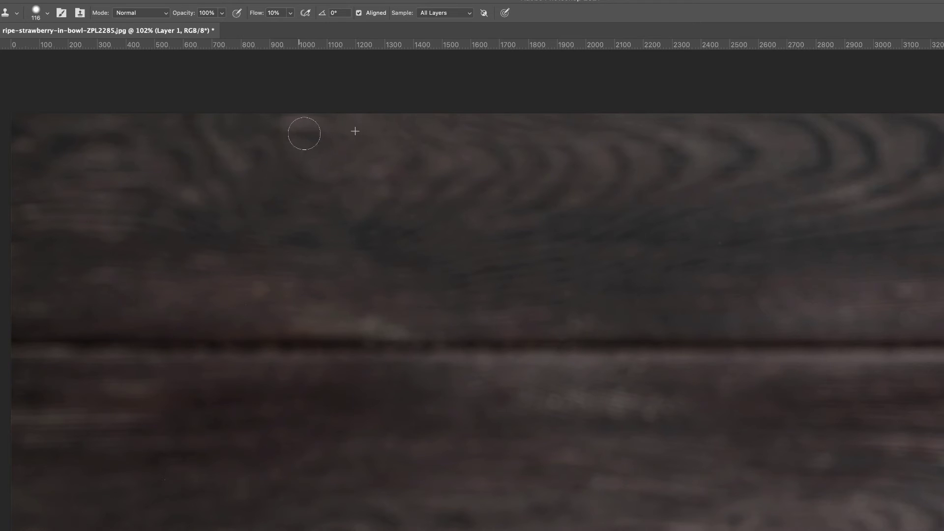
{"action": "mouse_move", "coordinate": [305, 134]}
{"action": "left_mouse_down"}
{"action": "mouse_move", "coordinate": [322, 141]}
{"action": "mouse_move", "coordinate": [322, 169]}
{"action": "left_mouse_up"}
{"action": "key", "text": "super+space"}
{"action": "left_click_drag", "start_coordinate": [526, 241], "coordinate": [370, 241]}
{"action": "key", "text": "super+space"}
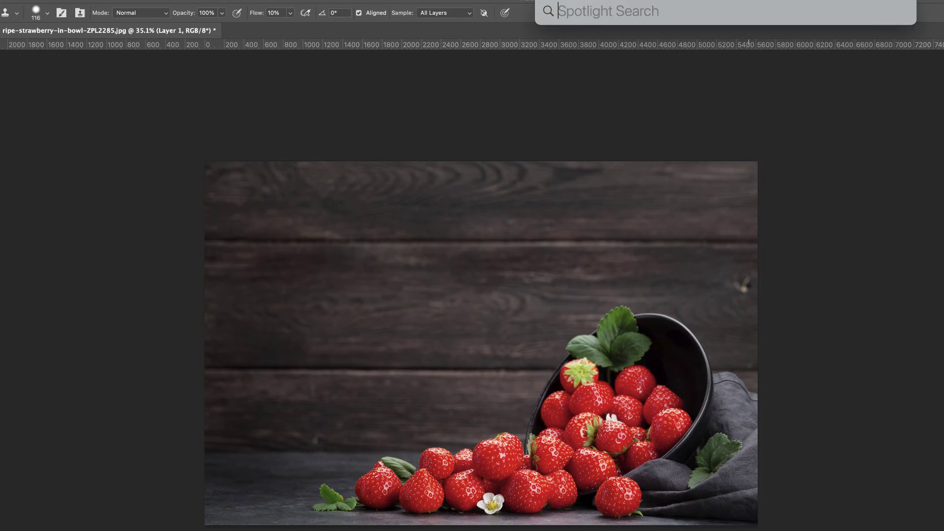
- Paint wood grain over the knot beside the bowl until its bright spots are gone
{"action": "left_click_drag", "start_coordinate": [745, 290], "coordinate": [595, 290]}
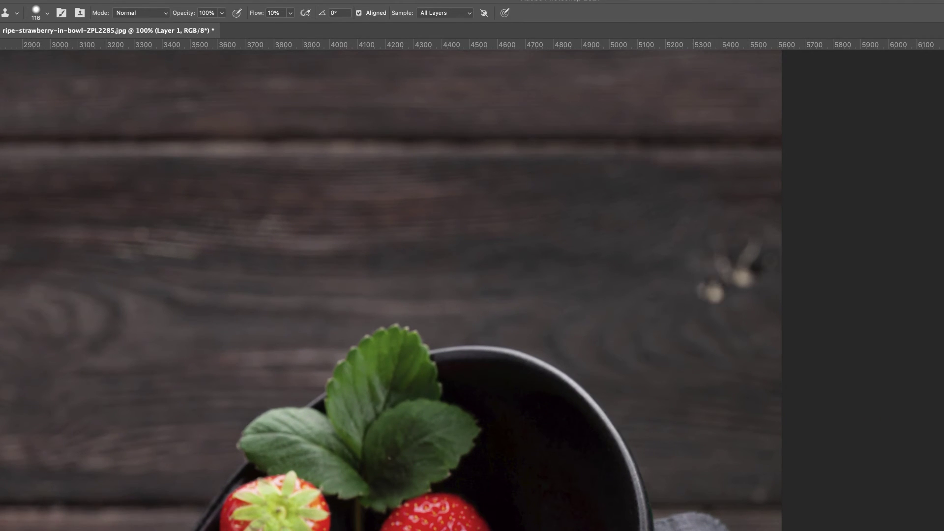
{"action": "left_click_drag", "start_coordinate": [713, 272], "coordinate": [695, 267]}
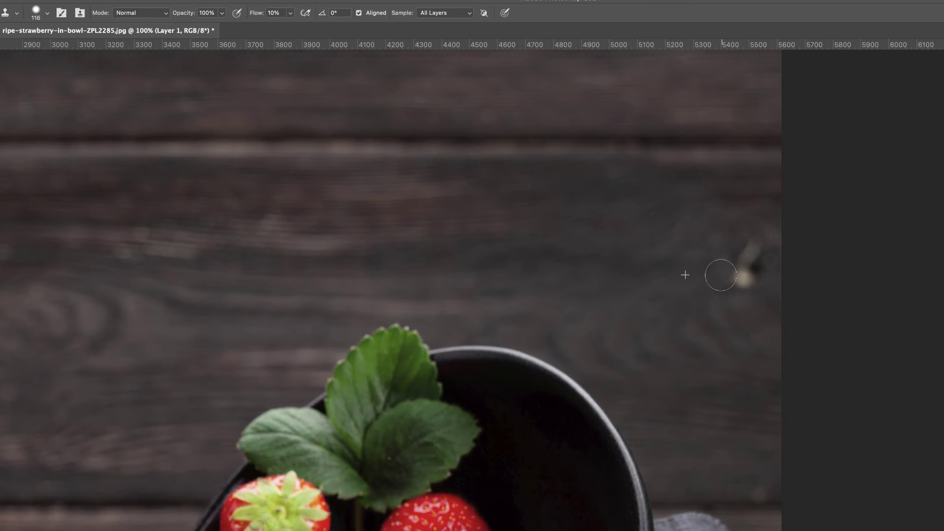
{"action": "left_click_drag", "start_coordinate": [728, 276], "coordinate": [739, 276]}
{"action": "left_click_drag", "start_coordinate": [738, 270], "coordinate": [752, 253]}
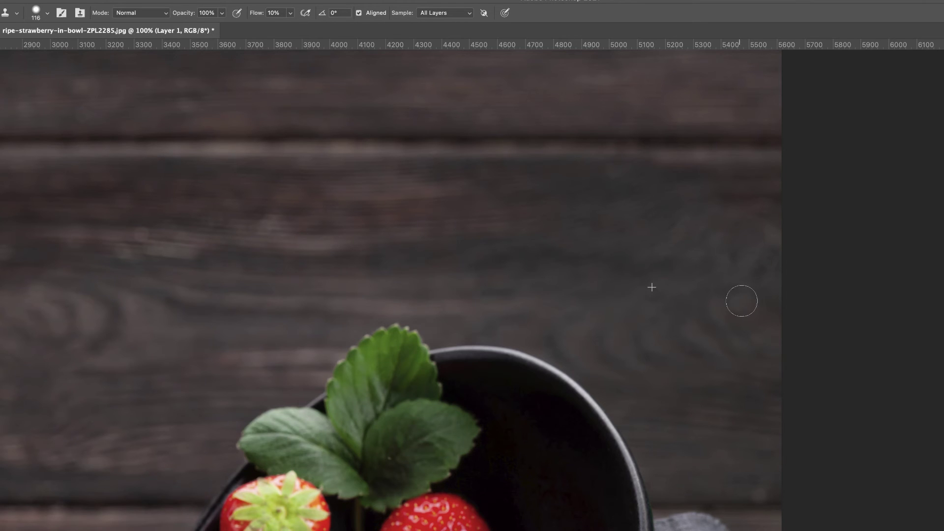
{"action": "key", "text": "super+space"}
{"action": "left_click_drag", "start_coordinate": [708, 365], "coordinate": [684, 364]}
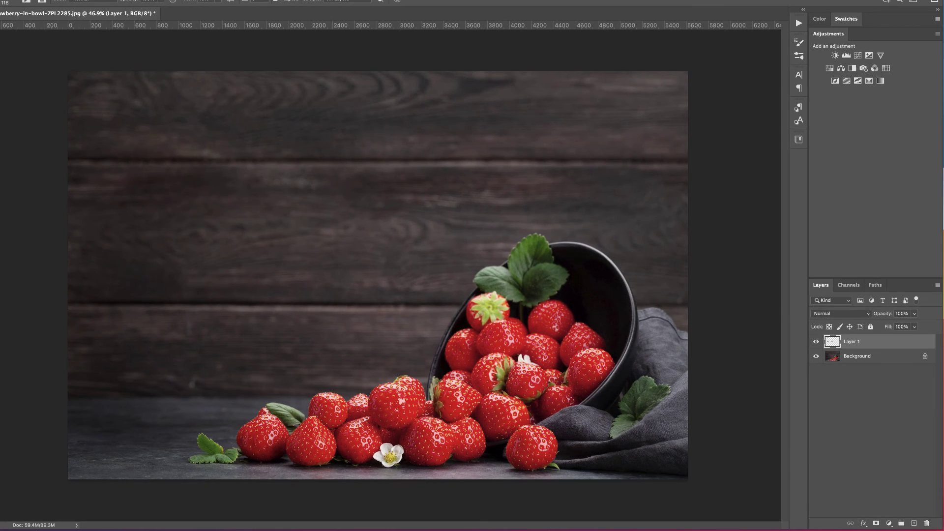
{"action": "left_click", "coordinate": [816, 342]}
{"action": "left_click", "coordinate": [816, 341]}
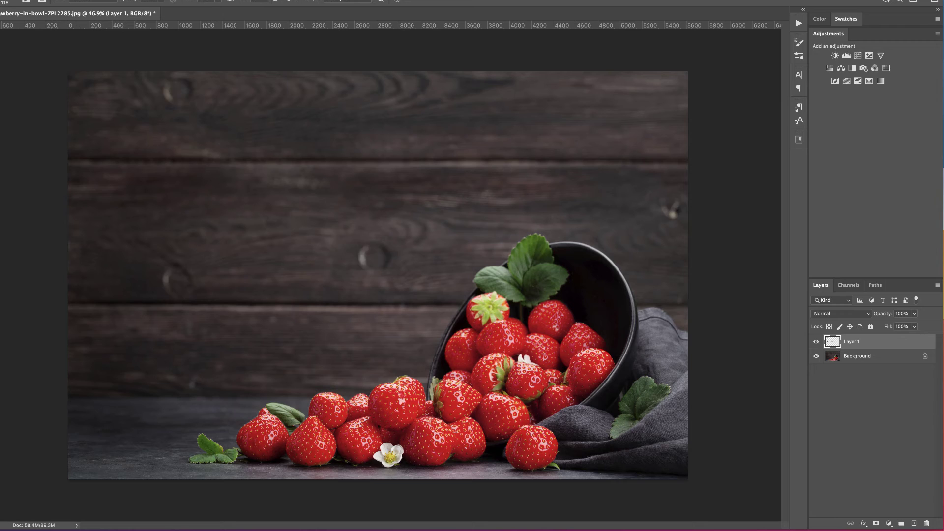
{"action": "left_click", "coordinate": [816, 342]}
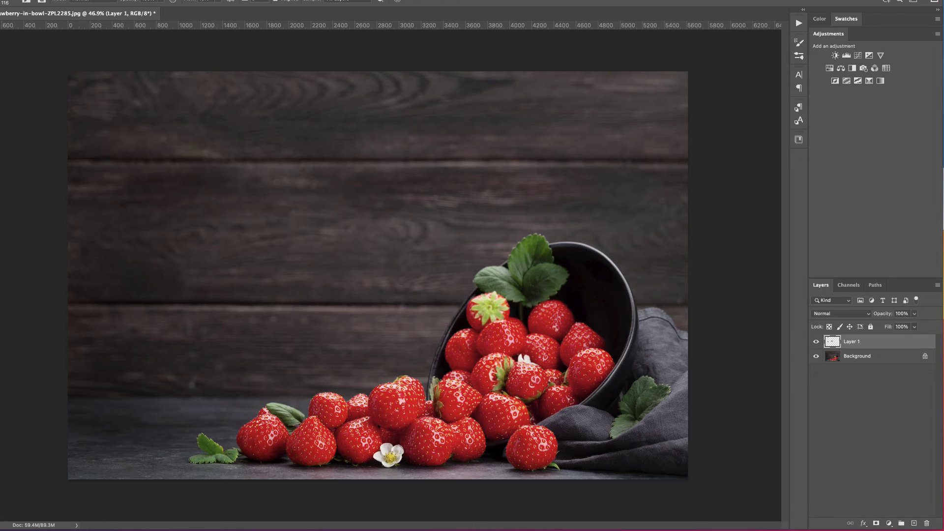
{"action": "key", "text": "super+comma"}
{"action": "key", "text": "super+comma"}
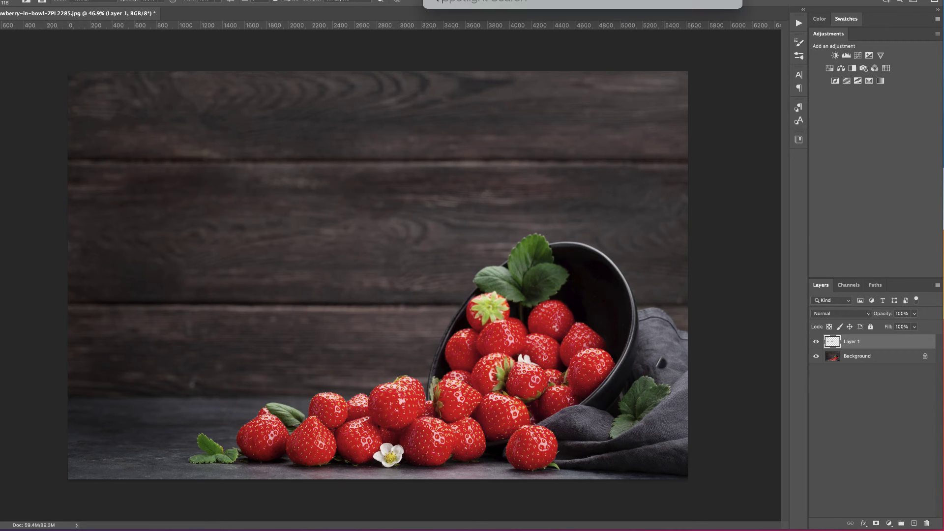
- Resize the brush and clone cloth texture onto the napkin over the leaf-tip area
{"action": "scroll", "coordinate": [656, 364], "scroll_direction": "up", "scroll_amount": 5}
{"action": "scroll", "coordinate": [656, 362], "scroll_direction": "up", "scroll_amount": 4}
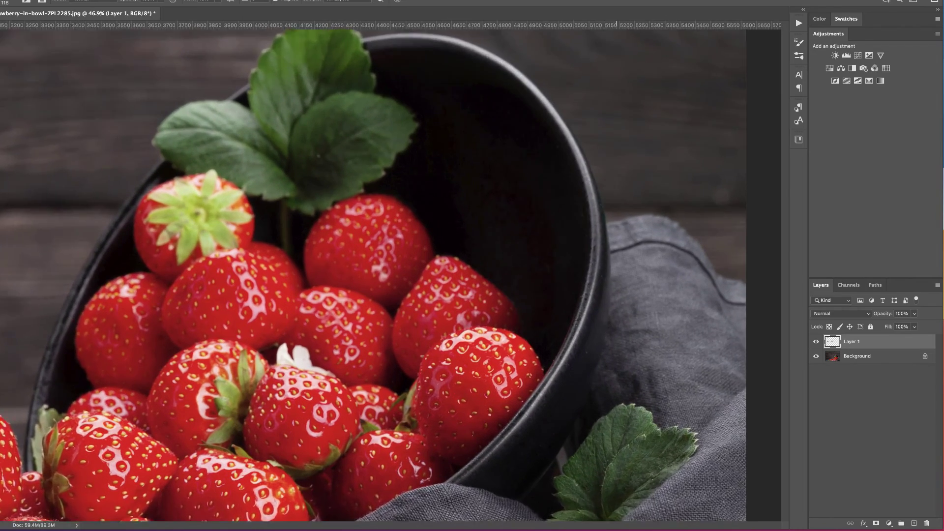
{"action": "left_click_drag", "start_coordinate": [677, 368], "coordinate": [663, 368]}
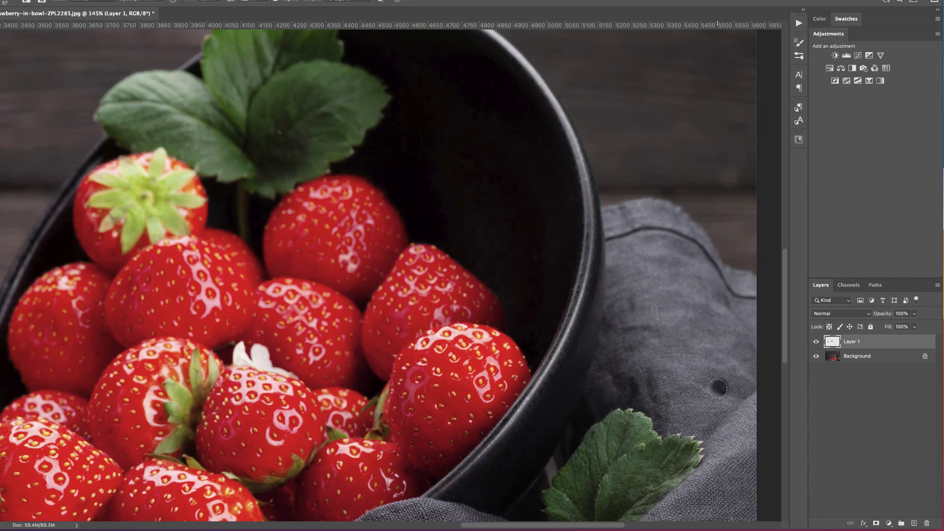
{"action": "left_click", "coordinate": [676, 386]}
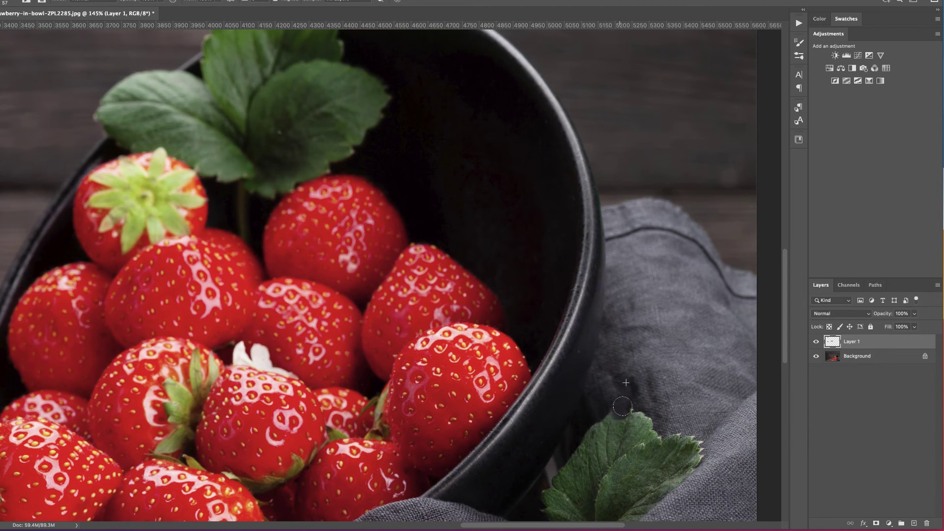
{"action": "left_click_drag", "start_coordinate": [622, 406], "coordinate": [637, 417]}
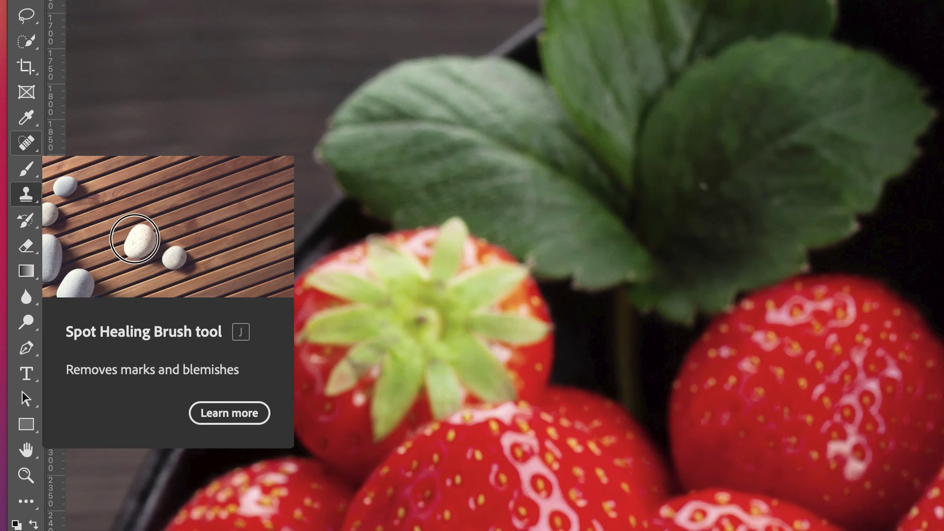
- Switch to the Spot Healing Brush and enlarge it to 80 px
{"action": "left_click", "coordinate": [26, 143]}
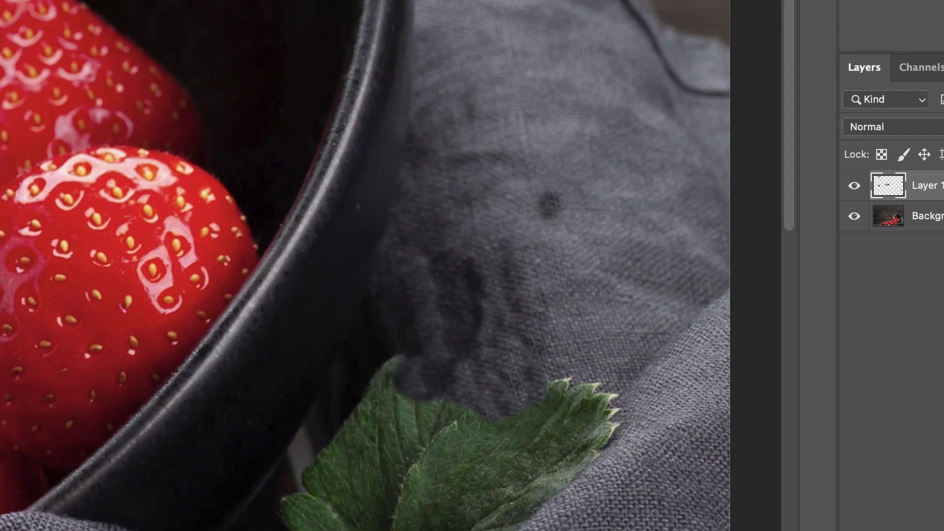
{"action": "mouse_move", "coordinate": [545, 205]}
{"action": "left_mouse_down"}
{"action": "mouse_move", "coordinate": [563, 205]}
{"action": "mouse_move", "coordinate": [563, 179]}
{"action": "left_mouse_up"}
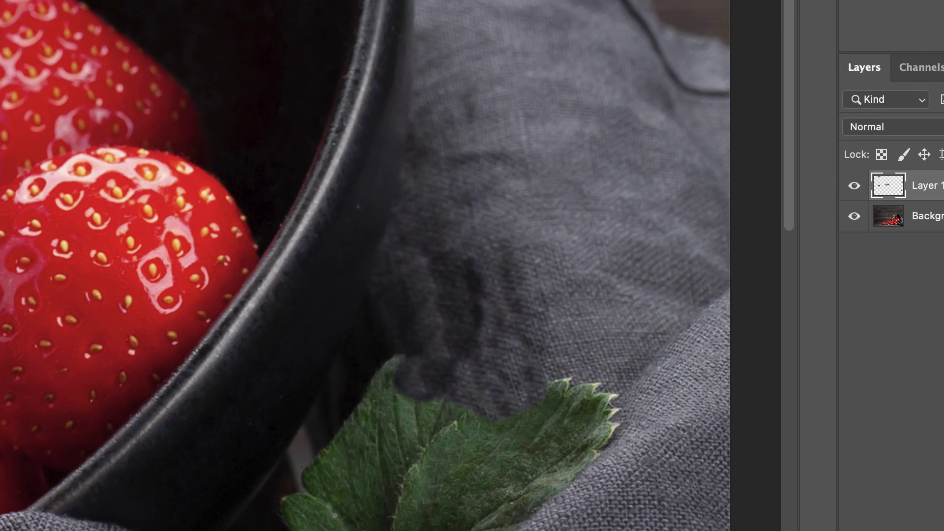
{"action": "left_click_drag", "start_coordinate": [332, 282], "coordinate": [618, 274]}
{"action": "left_click_drag", "start_coordinate": [525, 228], "coordinate": [638, 289]}
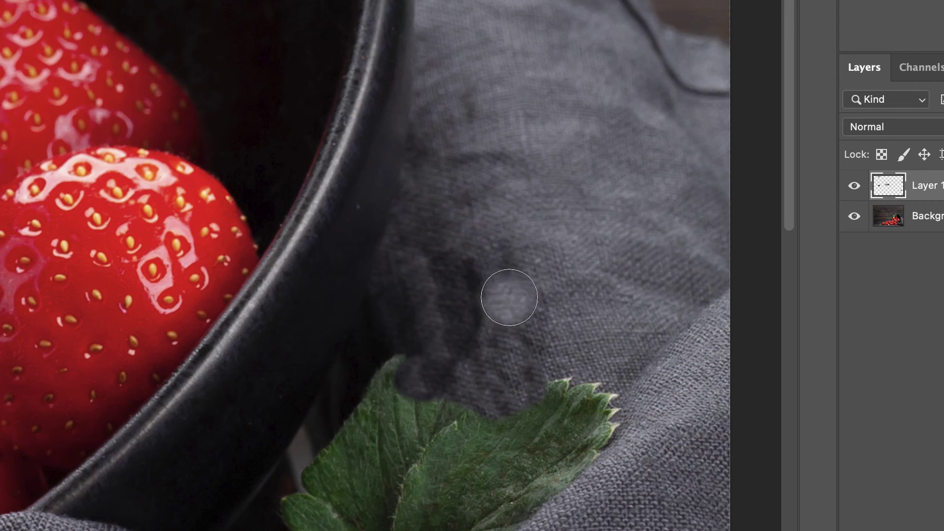
- Blend cloth texture over the dark fold above the leaf, undoing strokes that turn too bright
{"action": "mouse_move", "coordinate": [510, 297]}
{"action": "left_mouse_down"}
{"action": "mouse_move", "coordinate": [516, 270]}
{"action": "mouse_move", "coordinate": [504, 261]}
{"action": "mouse_move", "coordinate": [523, 292]}
{"action": "mouse_move", "coordinate": [535, 285]}
{"action": "mouse_move", "coordinate": [537, 294]}
{"action": "mouse_move", "coordinate": [506, 249]}
{"action": "mouse_move", "coordinate": [494, 281]}
{"action": "mouse_move", "coordinate": [468, 262]}
{"action": "left_mouse_up"}
{"action": "left_click", "coordinate": [527, 290]}
{"action": "mouse_move", "coordinate": [480, 297]}
{"action": "left_mouse_down"}
{"action": "mouse_move", "coordinate": [474, 280]}
{"action": "mouse_move", "coordinate": [479, 313]}
{"action": "mouse_move", "coordinate": [498, 302]}
{"action": "mouse_move", "coordinate": [516, 309]}
{"action": "mouse_move", "coordinate": [516, 299]}
{"action": "mouse_move", "coordinate": [526, 317]}
{"action": "mouse_move", "coordinate": [541, 319]}
{"action": "mouse_move", "coordinate": [521, 335]}
{"action": "mouse_move", "coordinate": [534, 341]}
{"action": "mouse_move", "coordinate": [514, 336]}
{"action": "mouse_move", "coordinate": [516, 308]}
{"action": "left_mouse_up"}
{"action": "key", "text": "ctrl+z"}
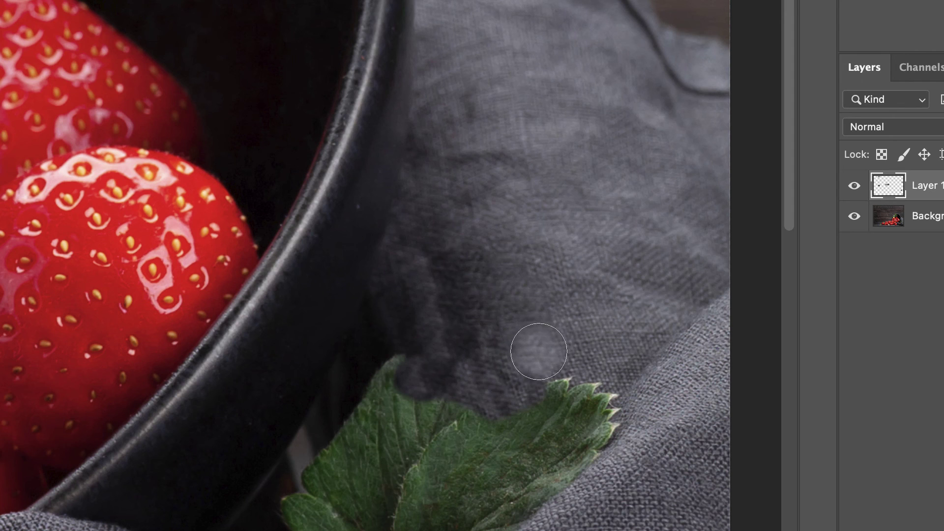
{"action": "mouse_move", "coordinate": [526, 329]}
{"action": "left_mouse_down"}
{"action": "mouse_move", "coordinate": [549, 351]}
{"action": "mouse_move", "coordinate": [498, 349]}
{"action": "mouse_move", "coordinate": [487, 358]}
{"action": "mouse_move", "coordinate": [525, 360]}
{"action": "mouse_move", "coordinate": [530, 370]}
{"action": "mouse_move", "coordinate": [504, 381]}
{"action": "mouse_move", "coordinate": [542, 357]}
{"action": "mouse_move", "coordinate": [528, 352]}
{"action": "mouse_move", "coordinate": [504, 376]}
{"action": "mouse_move", "coordinate": [482, 354]}
{"action": "mouse_move", "coordinate": [479, 376]}
{"action": "mouse_move", "coordinate": [501, 374]}
{"action": "mouse_move", "coordinate": [453, 348]}
{"action": "mouse_move", "coordinate": [447, 317]}
{"action": "mouse_move", "coordinate": [521, 302]}
{"action": "mouse_move", "coordinate": [553, 284]}
{"action": "mouse_move", "coordinate": [425, 274]}
{"action": "mouse_move", "coordinate": [431, 266]}
{"action": "mouse_move", "coordinate": [437, 294]}
{"action": "mouse_move", "coordinate": [437, 264]}
{"action": "mouse_move", "coordinate": [464, 242]}
{"action": "mouse_move", "coordinate": [476, 262]}
{"action": "mouse_move", "coordinate": [447, 255]}
{"action": "mouse_move", "coordinate": [462, 241]}
{"action": "mouse_move", "coordinate": [458, 291]}
{"action": "mouse_move", "coordinate": [459, 278]}
{"action": "mouse_move", "coordinate": [448, 278]}
{"action": "mouse_move", "coordinate": [449, 267]}
{"action": "mouse_move", "coordinate": [499, 297]}
{"action": "left_mouse_up"}
{"action": "key", "text": "ctrl+z"}
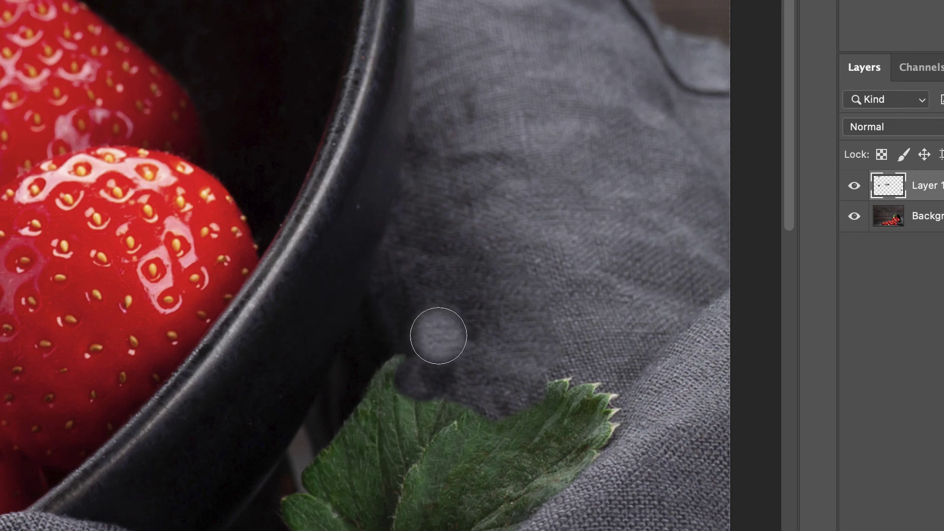
- Lighten the remaining dark cloth near the leaf, undoing the patch that covered the leaf tip
{"action": "mouse_move", "coordinate": [436, 333]}
{"action": "left_mouse_down"}
{"action": "mouse_move", "coordinate": [471, 335]}
{"action": "mouse_move", "coordinate": [465, 315]}
{"action": "mouse_move", "coordinate": [494, 295]}
{"action": "mouse_move", "coordinate": [510, 327]}
{"action": "left_mouse_up"}
{"action": "key", "text": "ctrl+z"}
{"action": "left_click", "coordinate": [552, 238], "text": "alt"}
{"action": "left_click_drag", "start_coordinate": [498, 388], "coordinate": [501, 395]}
{"action": "mouse_move", "coordinate": [445, 375]}
{"action": "left_mouse_down"}
{"action": "mouse_move", "coordinate": [459, 373]}
{"action": "mouse_move", "coordinate": [456, 360]}
{"action": "mouse_move", "coordinate": [491, 375]}
{"action": "mouse_move", "coordinate": [500, 393]}
{"action": "mouse_move", "coordinate": [525, 375]}
{"action": "mouse_move", "coordinate": [472, 362]}
{"action": "mouse_move", "coordinate": [468, 347]}
{"action": "left_mouse_up"}
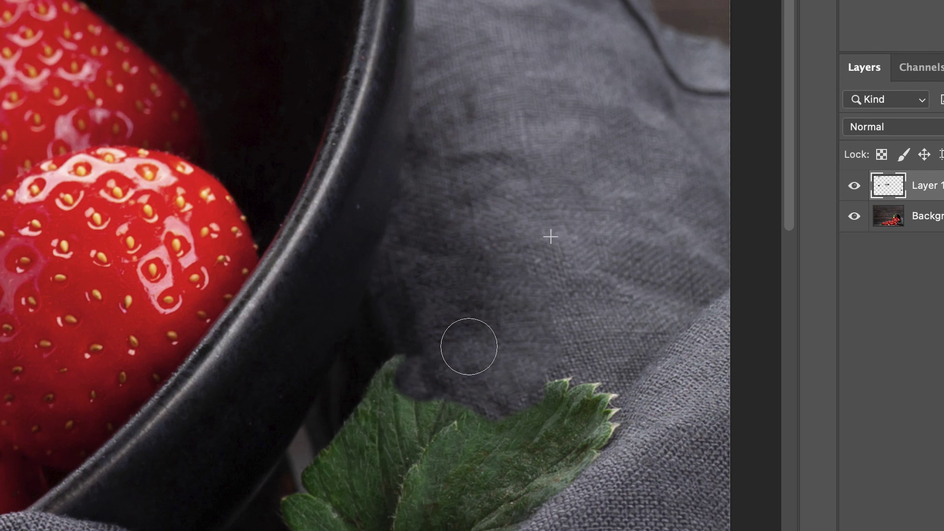
{"action": "left_click", "coordinate": [595, 254], "text": "alt"}
{"action": "left_click_drag", "start_coordinate": [577, 384], "coordinate": [544, 382]}
{"action": "key", "text": "super+z"}
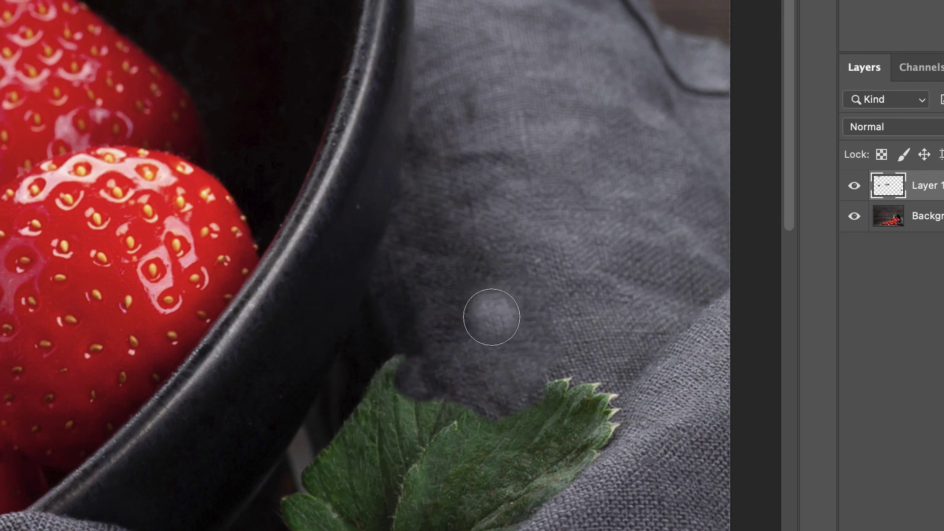
{"action": "mouse_move", "coordinate": [495, 359]}
{"action": "left_mouse_down"}
{"action": "mouse_move", "coordinate": [527, 353]}
{"action": "mouse_move", "coordinate": [522, 314]}
{"action": "mouse_move", "coordinate": [534, 282]}
{"action": "mouse_move", "coordinate": [598, 300]}
{"action": "mouse_move", "coordinate": [536, 322]}
{"action": "left_mouse_up"}
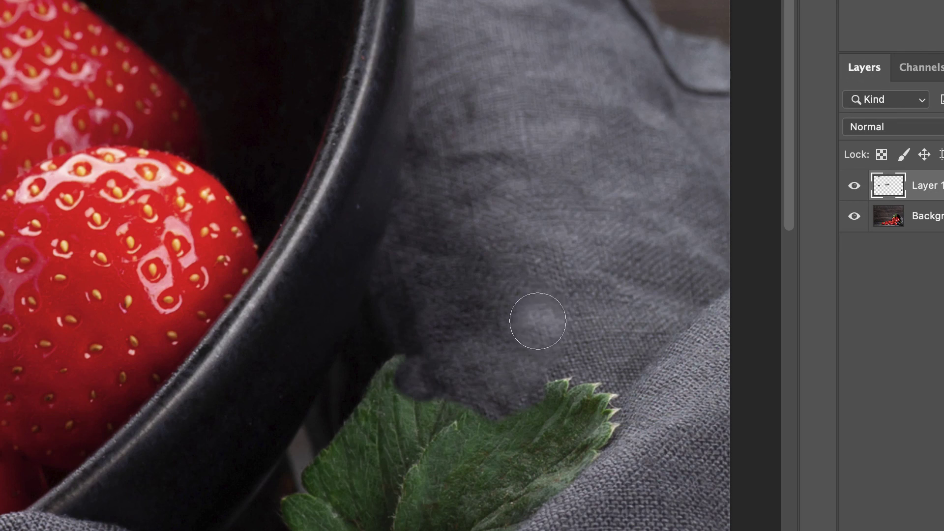
{"action": "scroll", "coordinate": [556, 313], "scroll_direction": "down", "scroll_amount": 3}
{"action": "key", "text": "super+minus"}
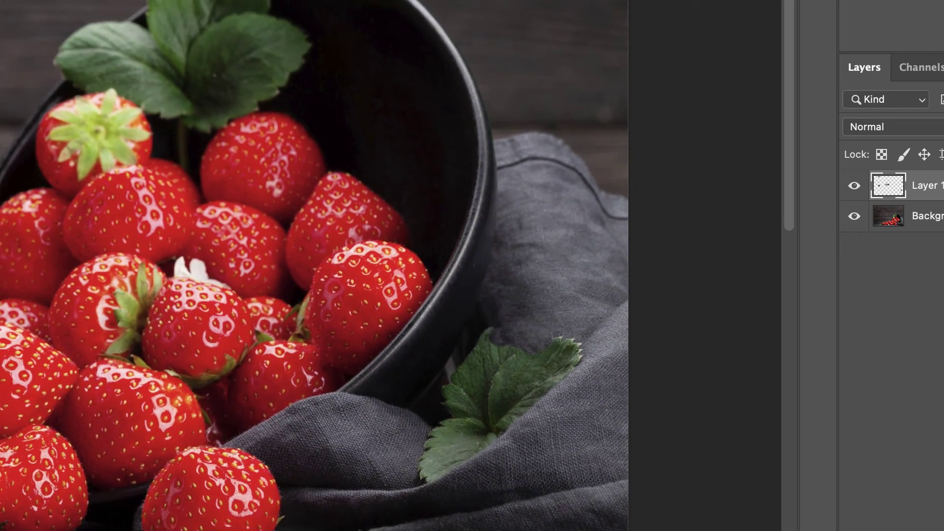
{"action": "scroll", "coordinate": [544, 287], "scroll_direction": "down", "scroll_amount": 3}
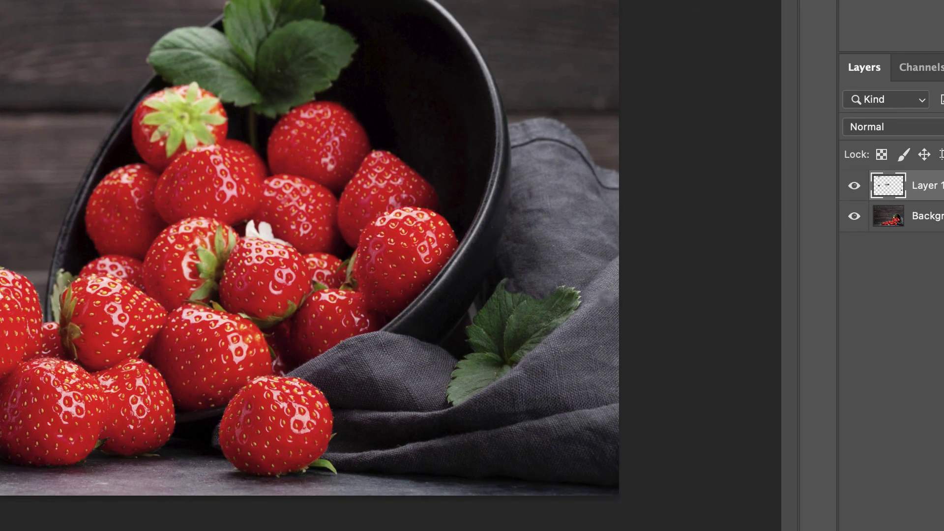